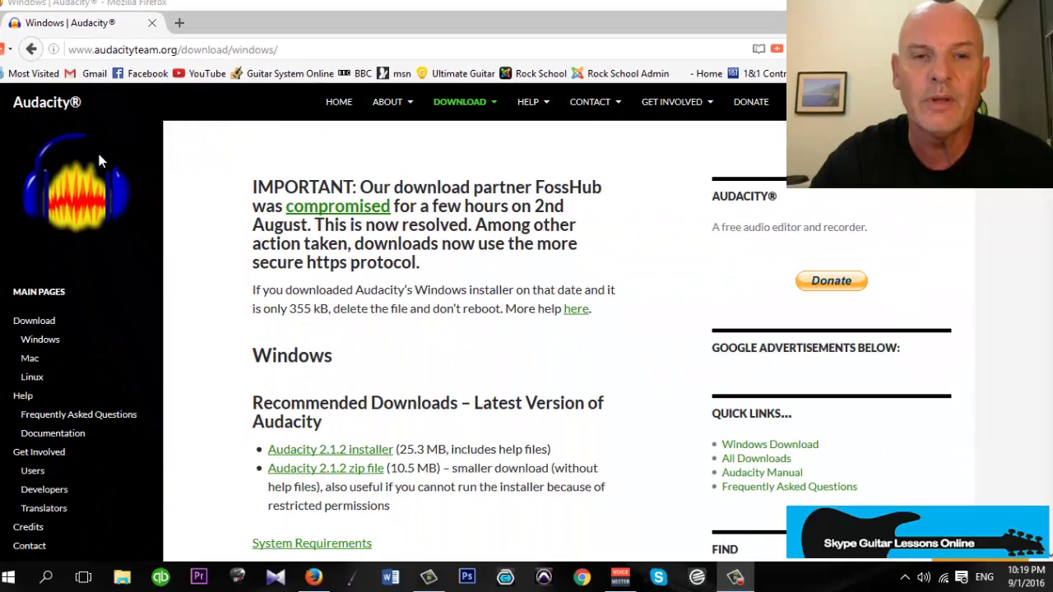
# Step: Open the Audacity Windows download page from the DOWNLOAD menu on audacityteam.org
pyautogui.moveTo(459, 100)
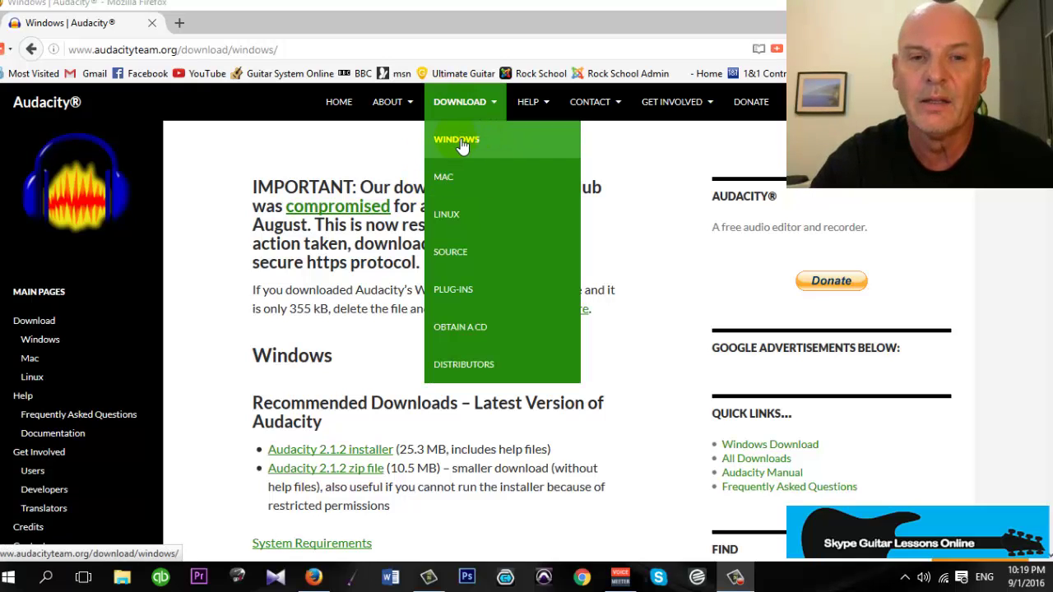
pyautogui.click(456, 139)
pyautogui.click(457, 141)
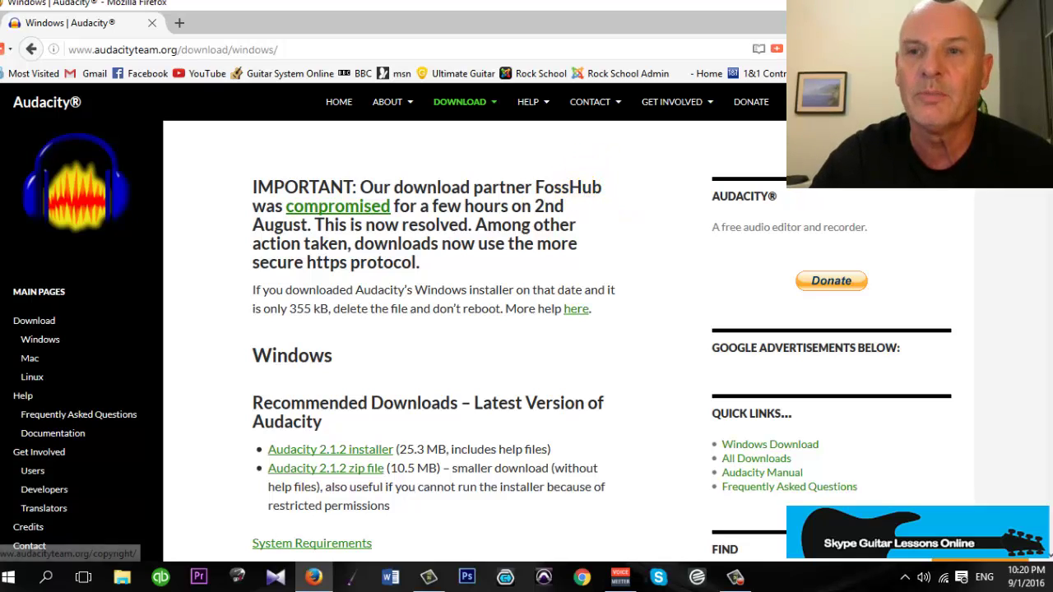
# Step: Show the desktop, launch Audacity, and set playback to VoiceMeeter Input
pyautogui.press('super+d')
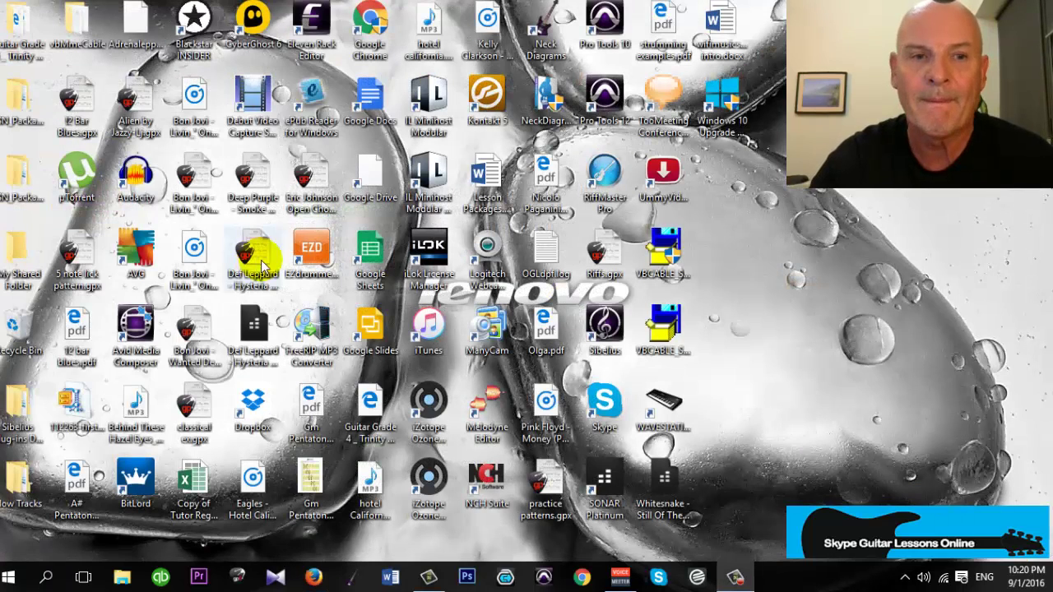
pyautogui.doubleClick(137, 176)
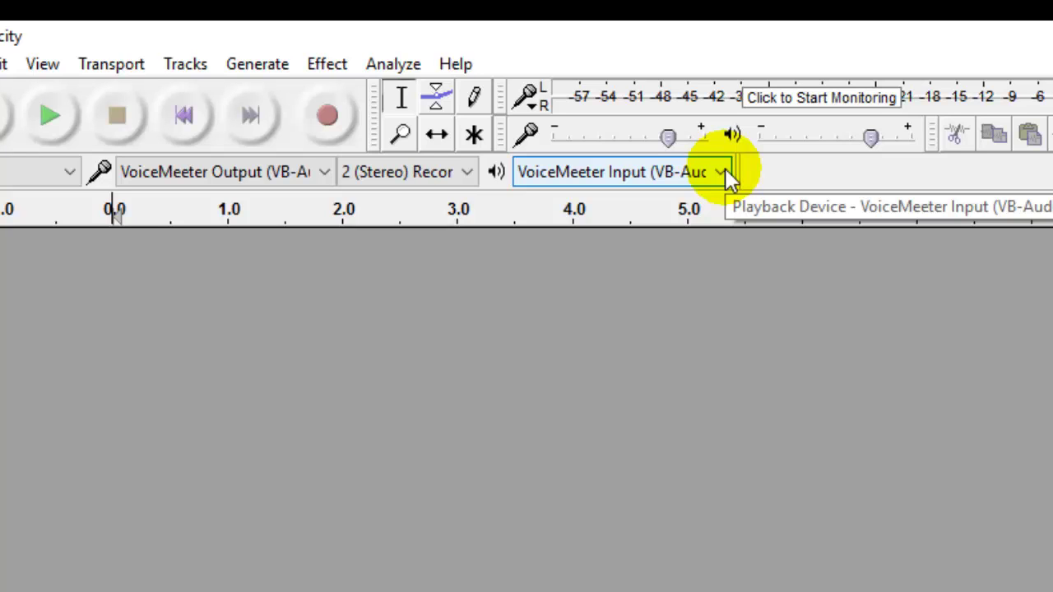
pyautogui.click(721, 173)
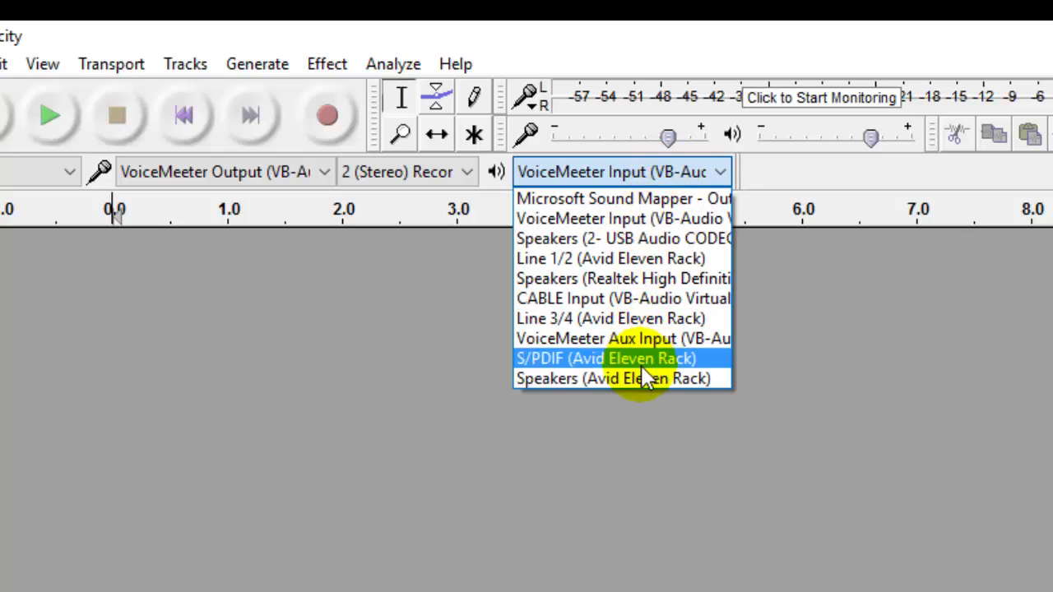
pyautogui.click(646, 221)
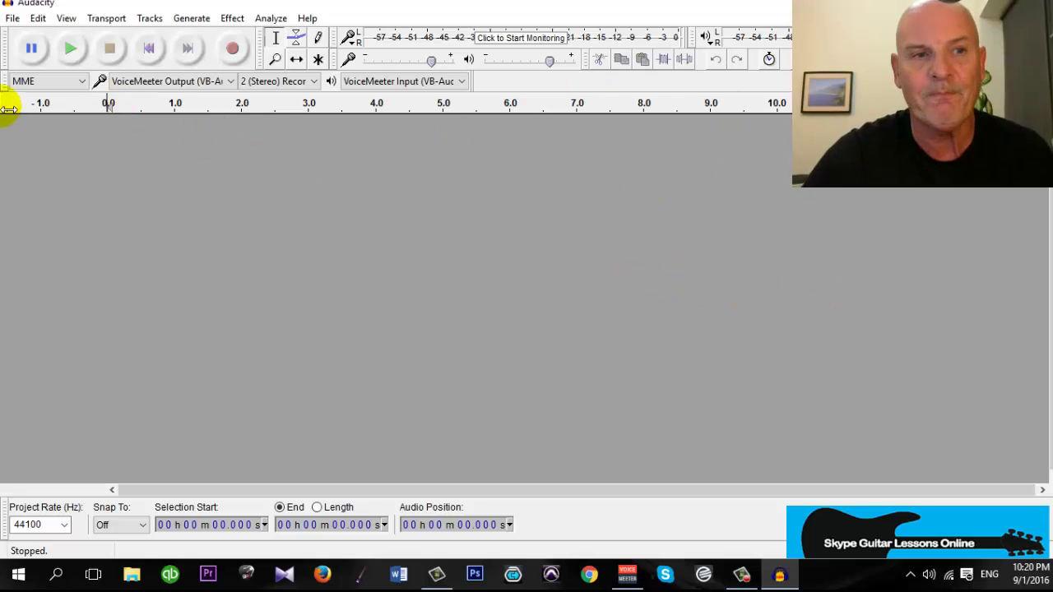
# Step: Open cs1_arcticprev.mp3 as a stereo track and briefly play it from about 1 second
pyautogui.click(14, 20)
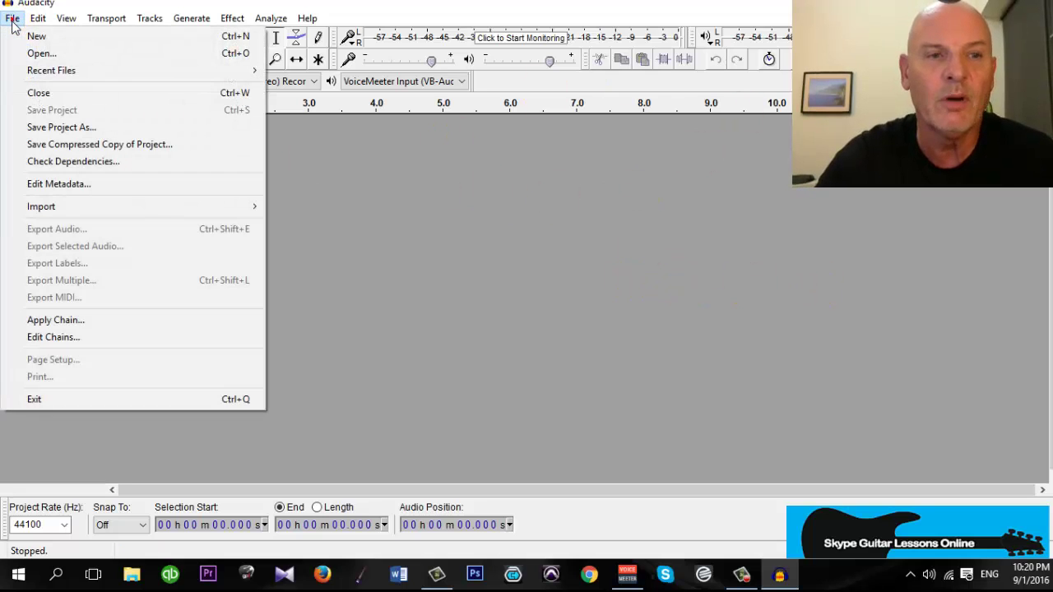
pyautogui.click(40, 53)
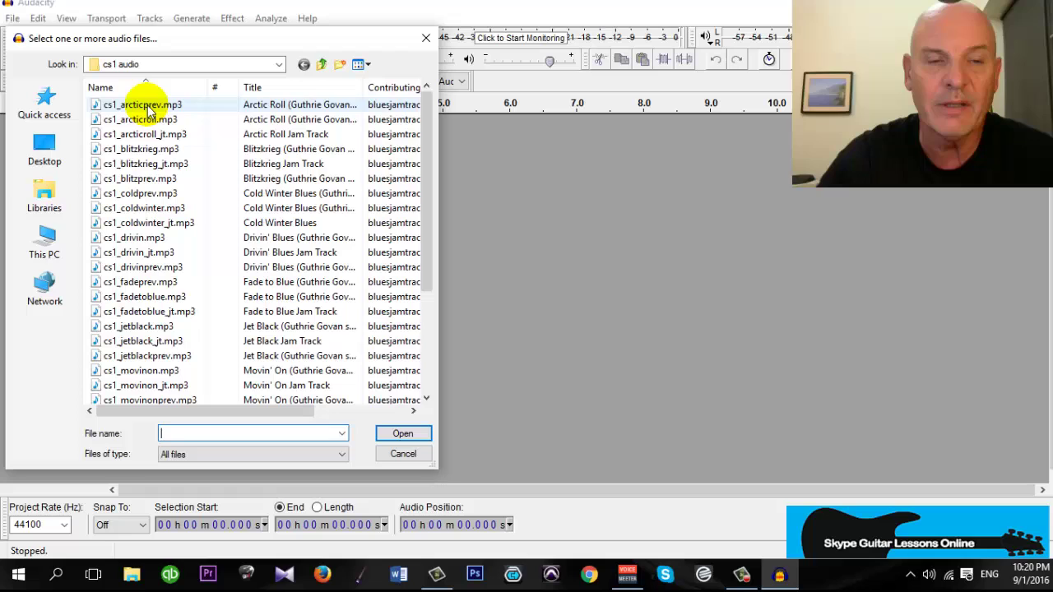
pyautogui.doubleClick(148, 111)
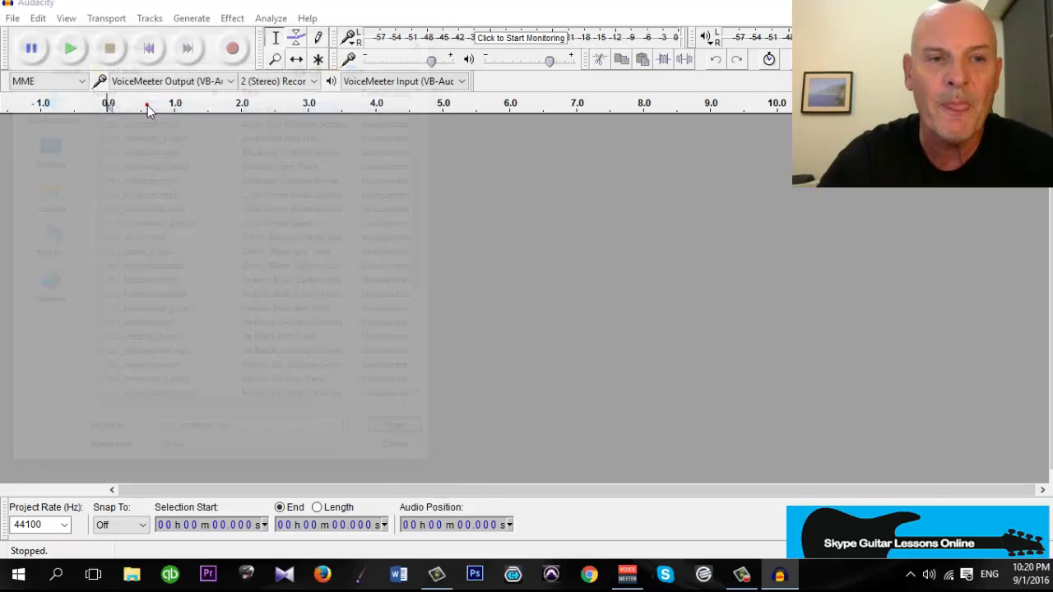
pyautogui.click(140, 103)
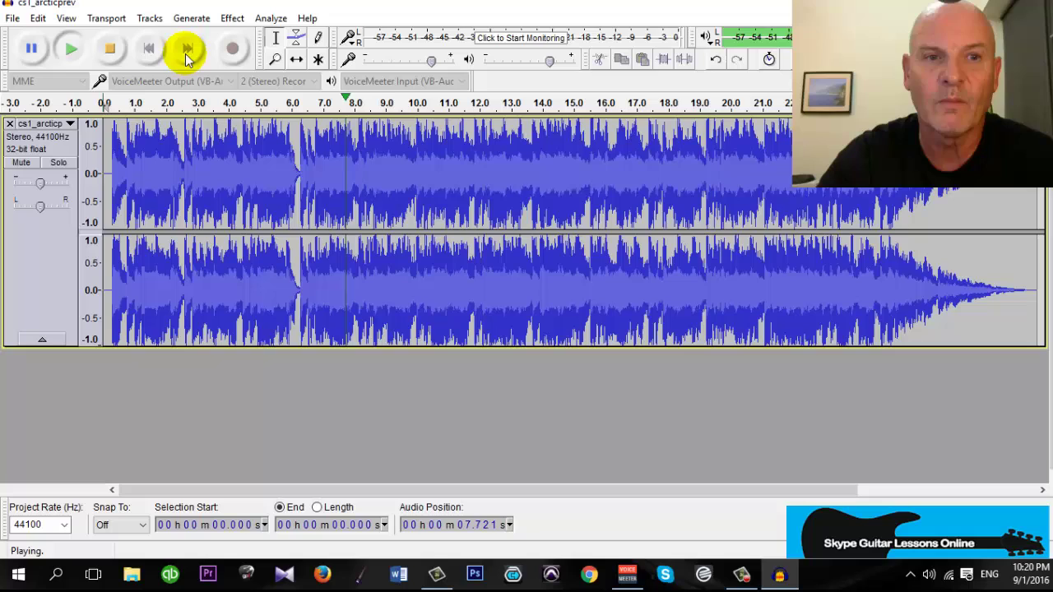
pyautogui.click(112, 49)
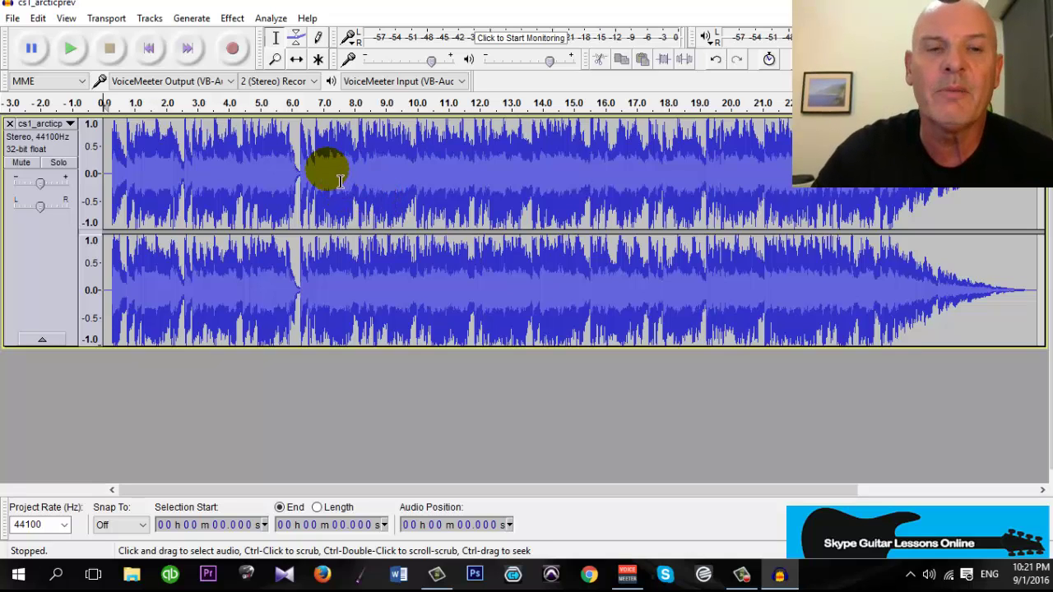
# Step: Select the audio from 4.435 s to 15.385 s and bring up the Effect menu
pyautogui.click(242, 165)
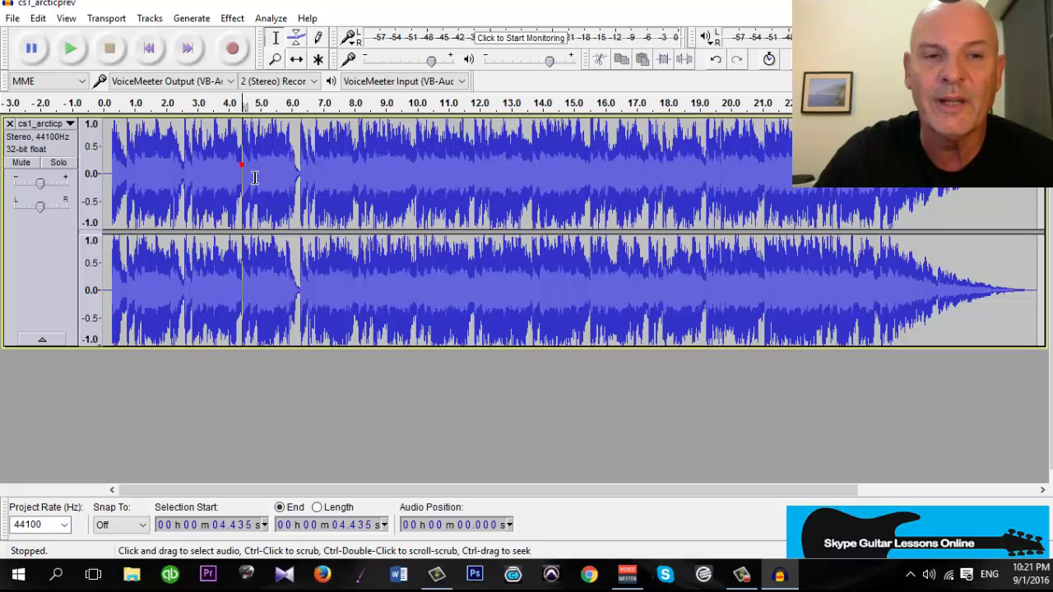
pyautogui.moveTo(255, 177); pyautogui.dragTo(586, 174)
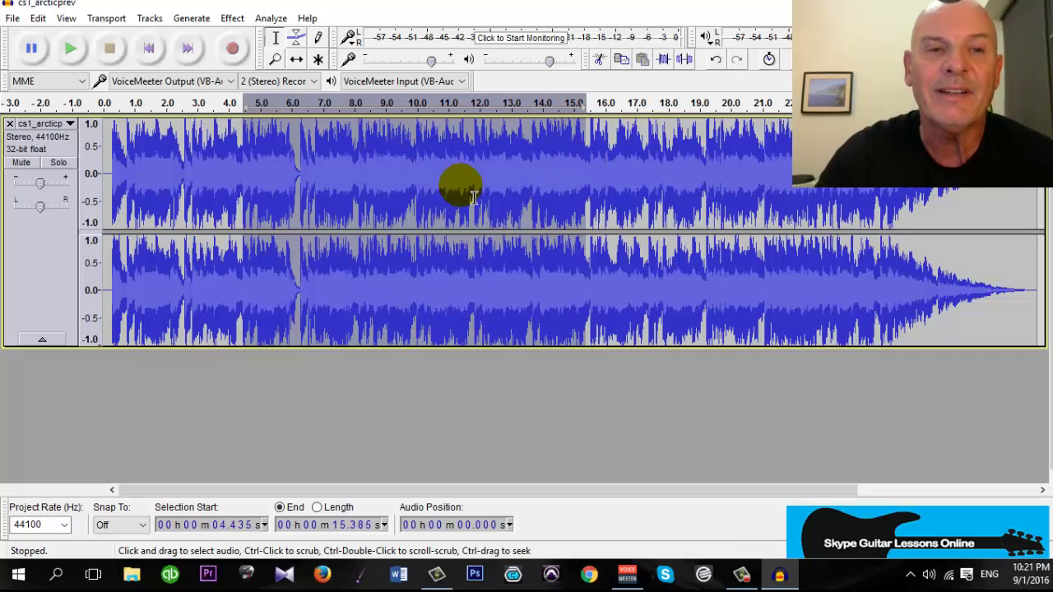
pyautogui.click(234, 20)
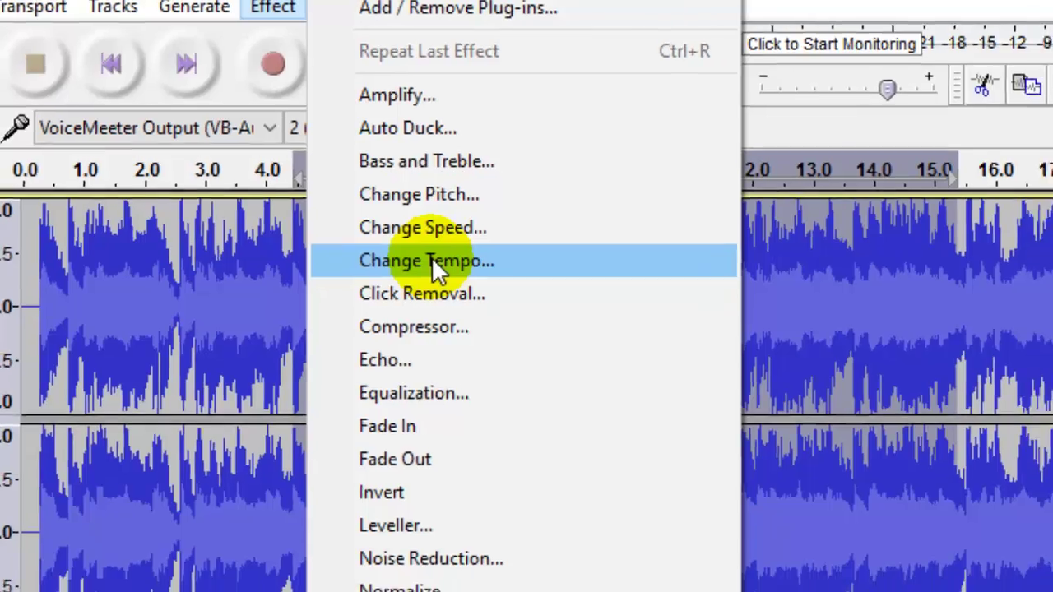
# Step: Apply Change Tempo with a -10 percent change, stretching the passage to end at 16.601 s
pyautogui.click(440, 267)
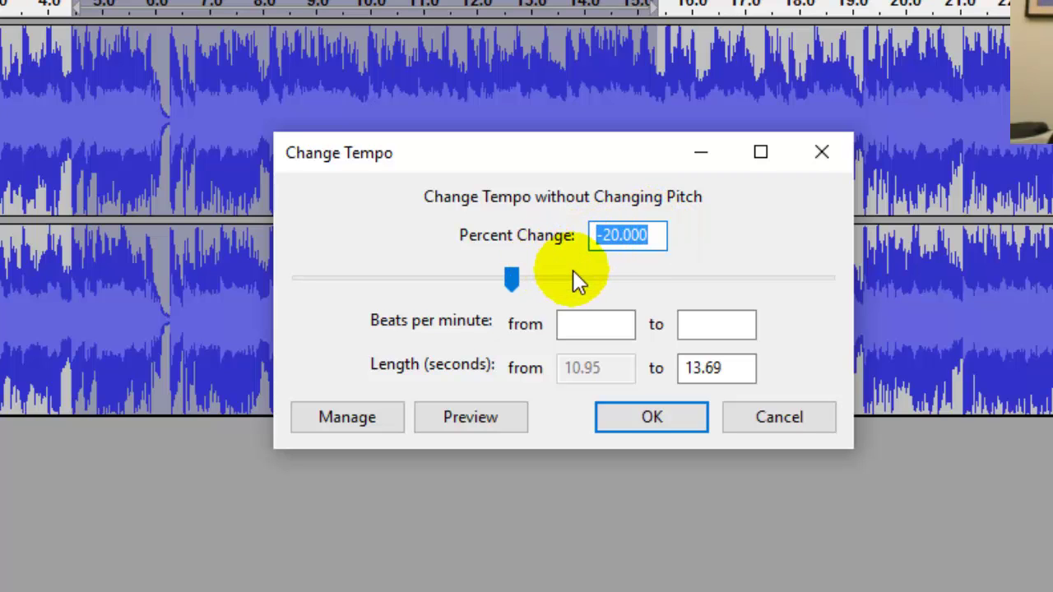
pyautogui.moveTo(512, 279); pyautogui.dragTo(540, 289)
pyautogui.moveTo(654, 237); pyautogui.dragTo(642, 244)
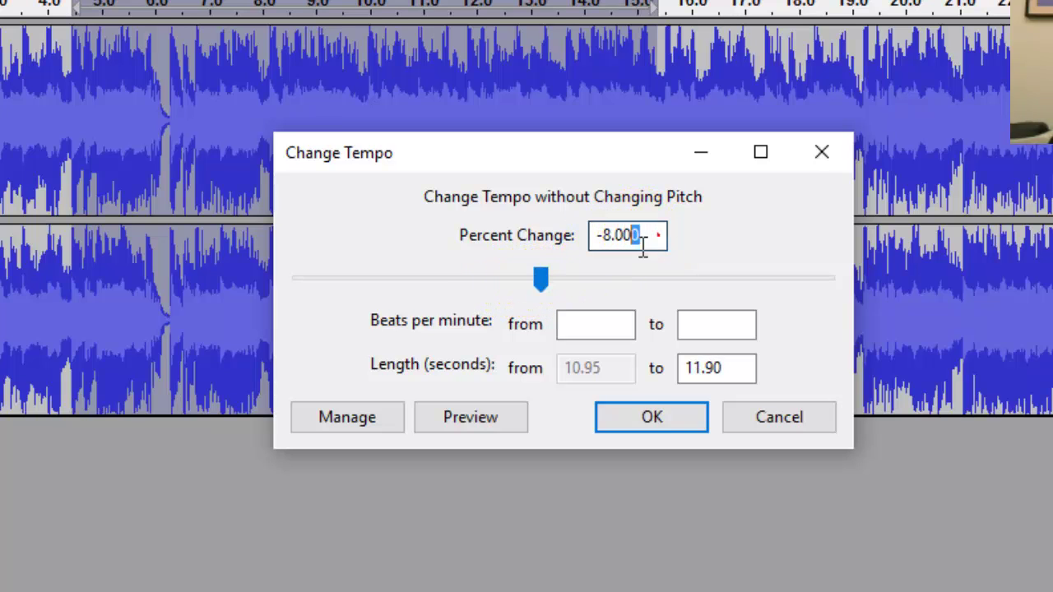
pyautogui.doubleClick(658, 235)
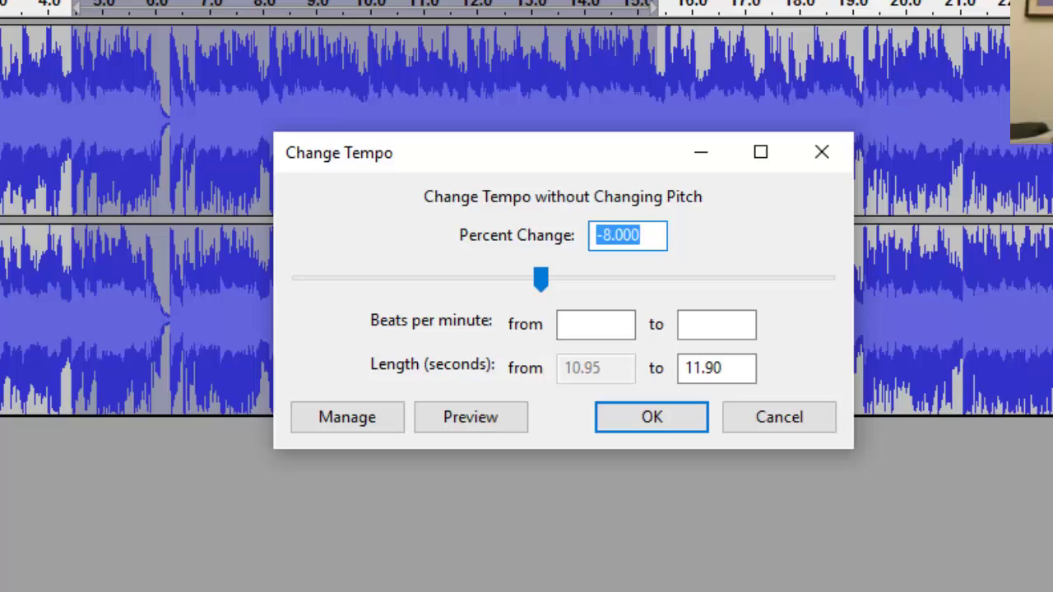
pyautogui.write('-10')
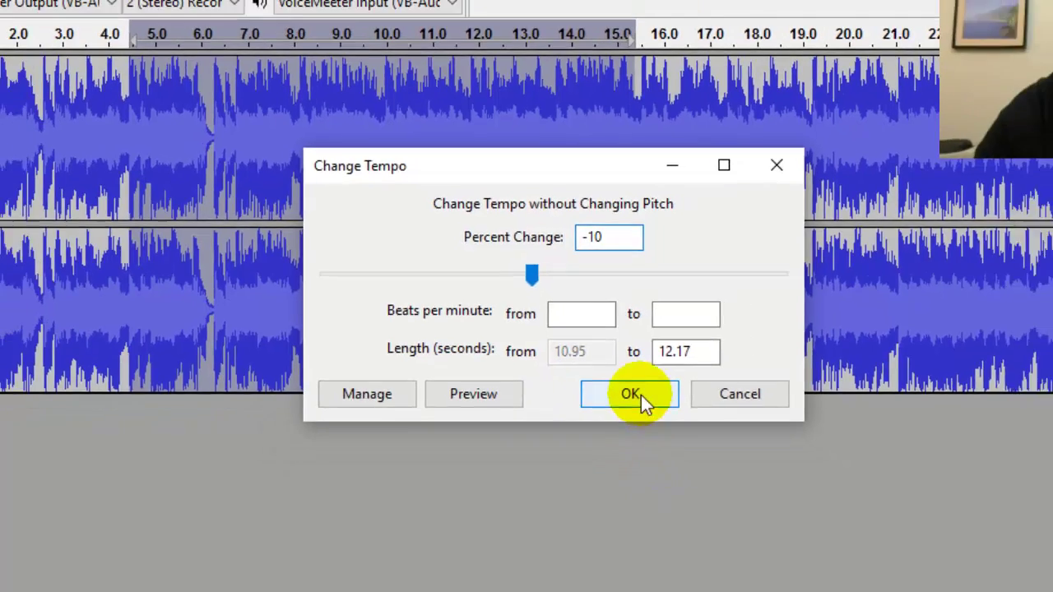
pyautogui.click(652, 417)
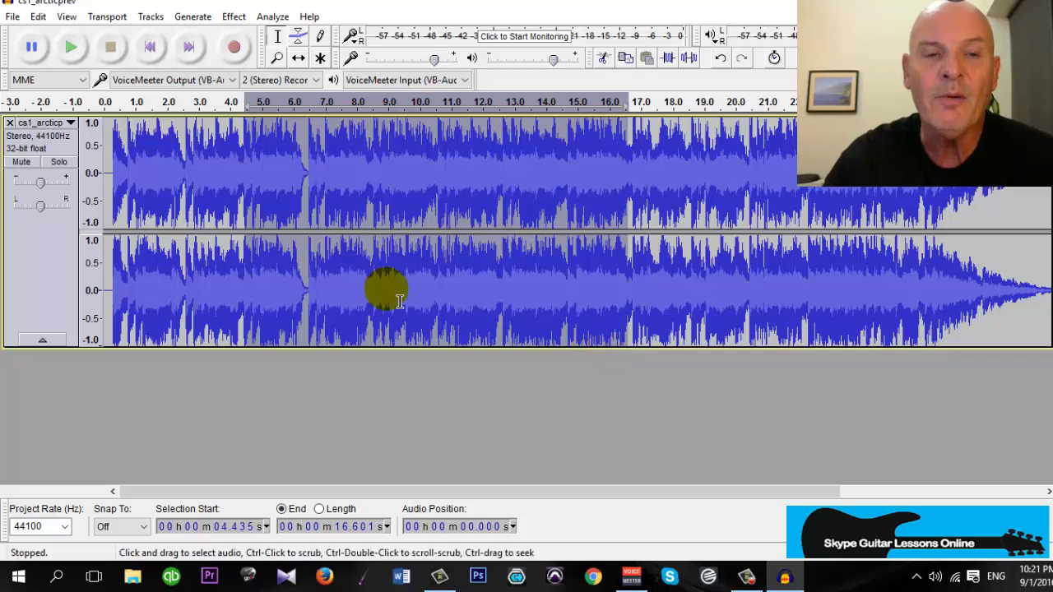
pyautogui.click(212, 109)
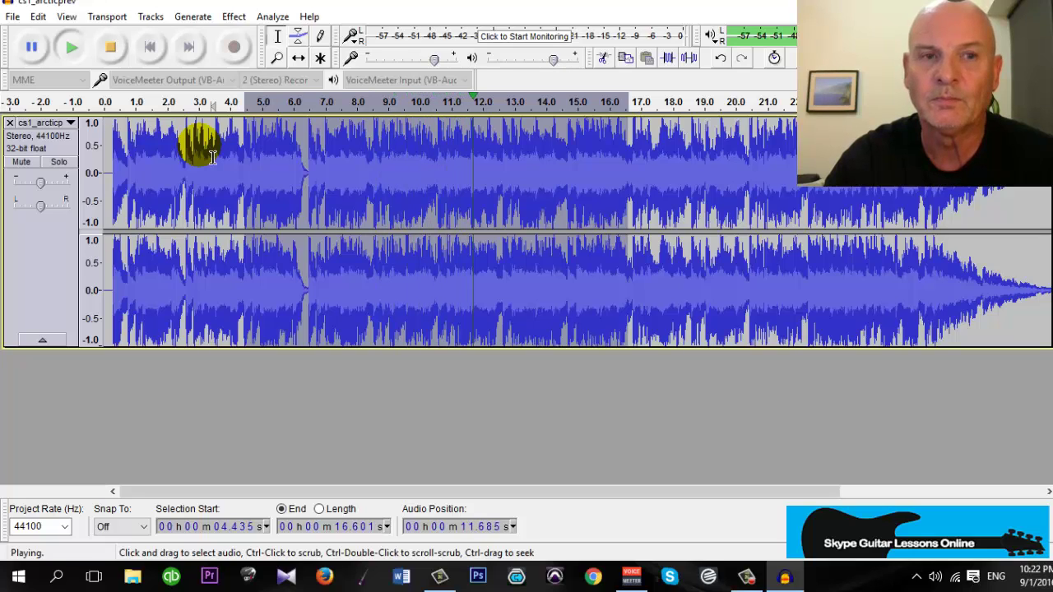
pyautogui.click(111, 47)
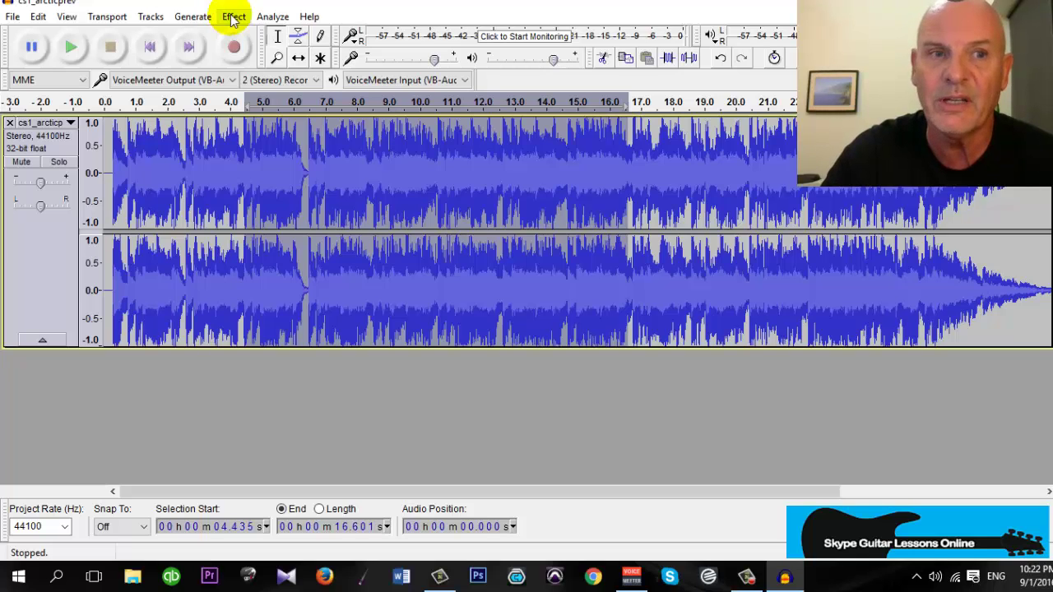
# Step: Undo the -10% tempo change and apply Change Tempo at -20 percent, ending at 18.122 s
pyautogui.click(38, 18)
pyautogui.click(64, 36)
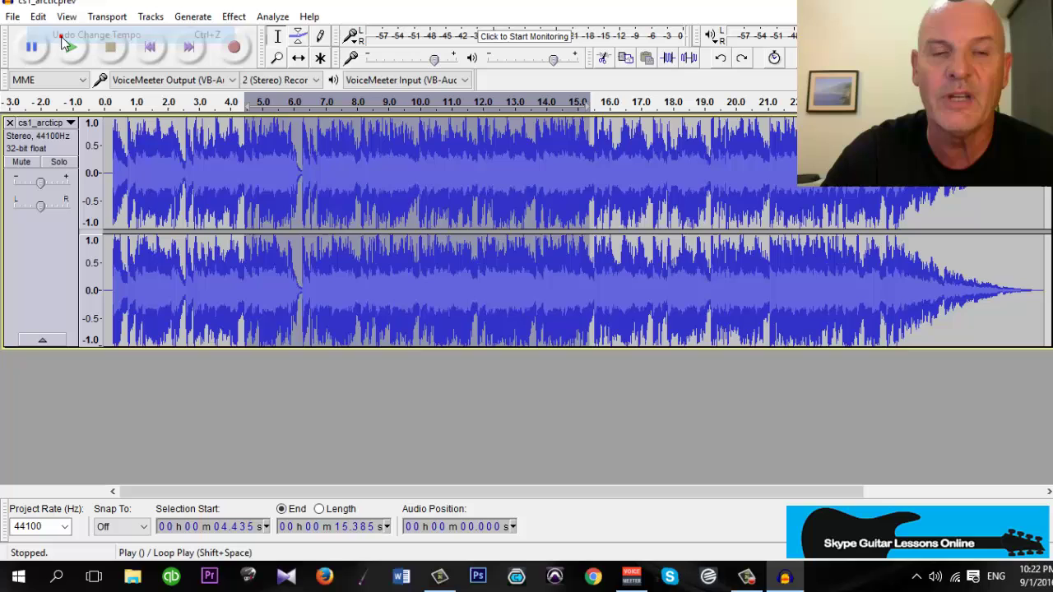
pyautogui.click(235, 17)
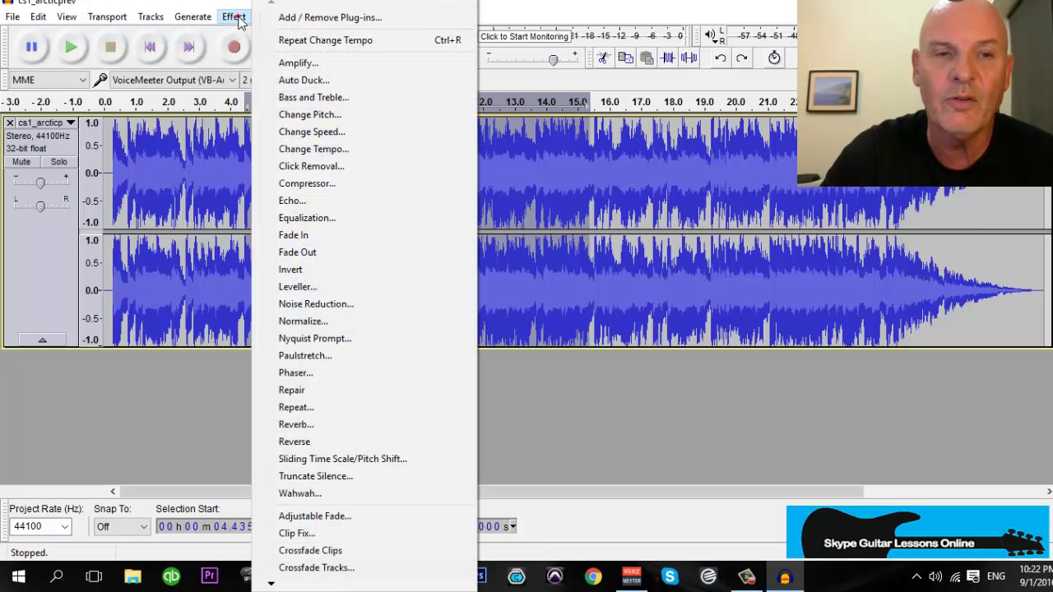
pyautogui.click(335, 149)
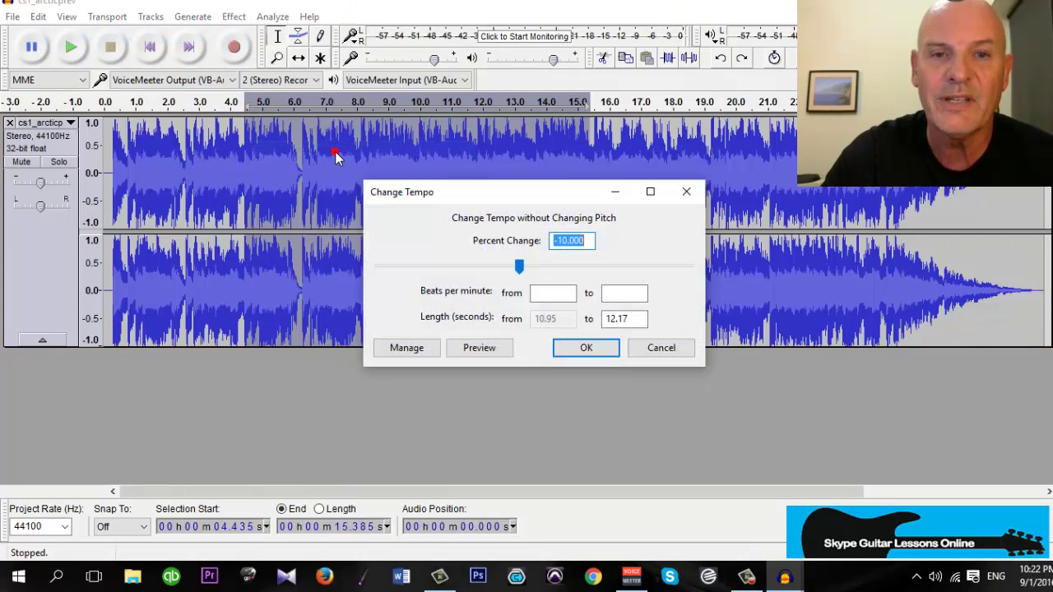
pyautogui.write('-20')
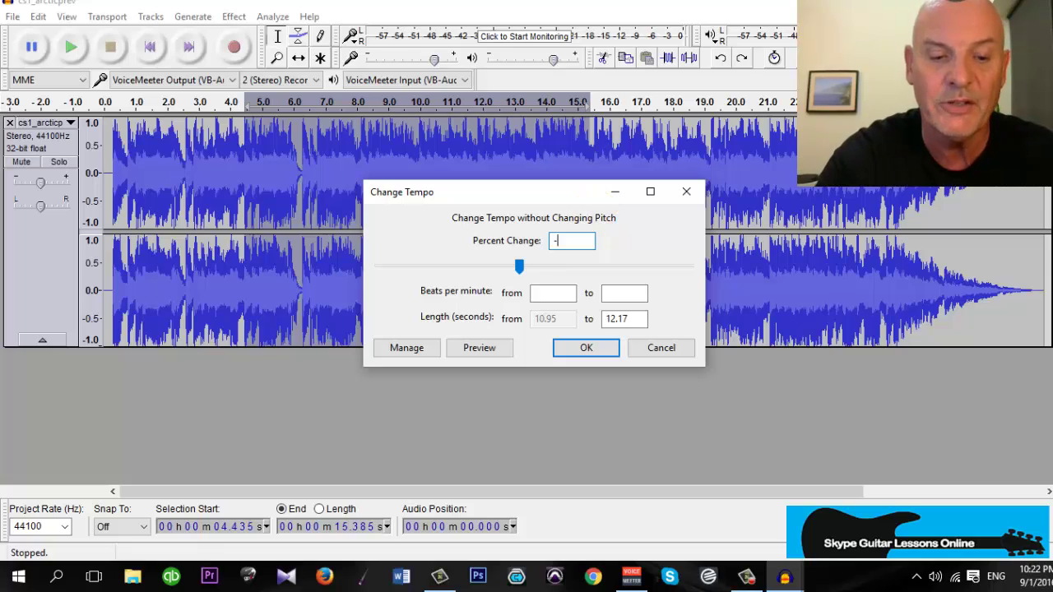
pyautogui.click(603, 347)
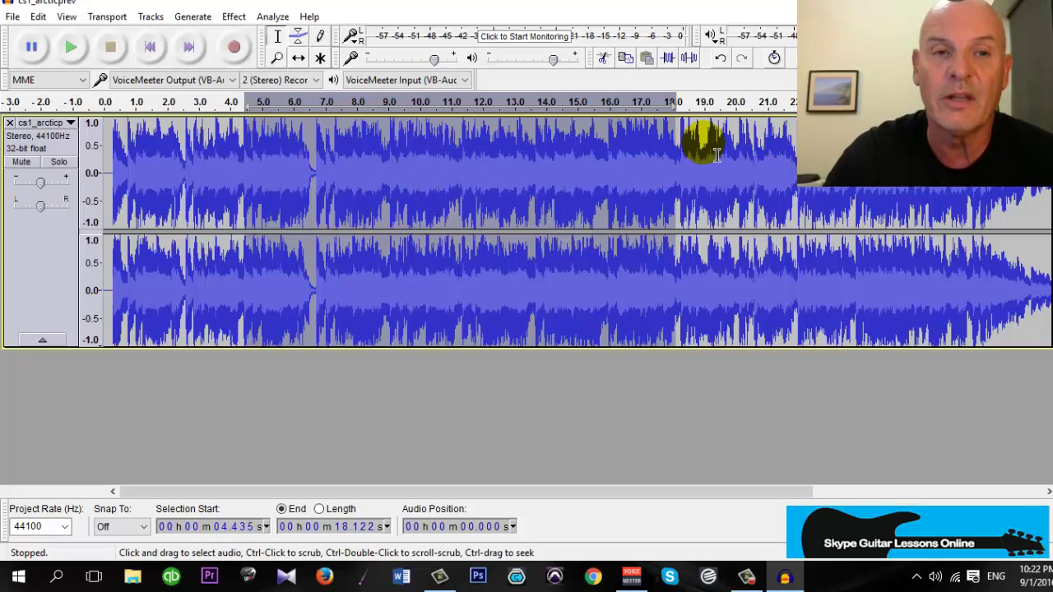
pyautogui.click(219, 101)
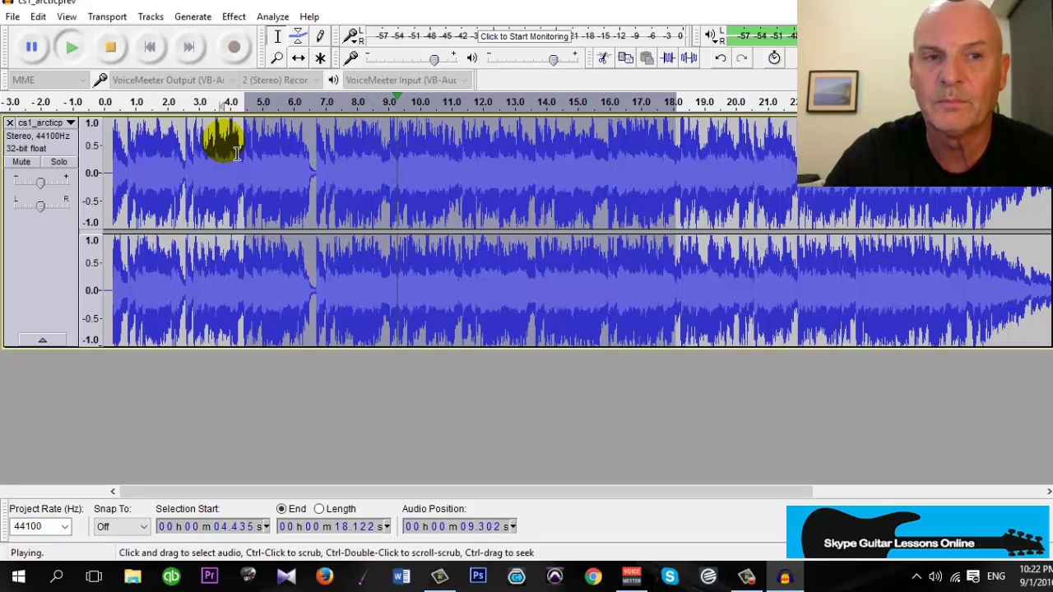
pyautogui.click(109, 47)
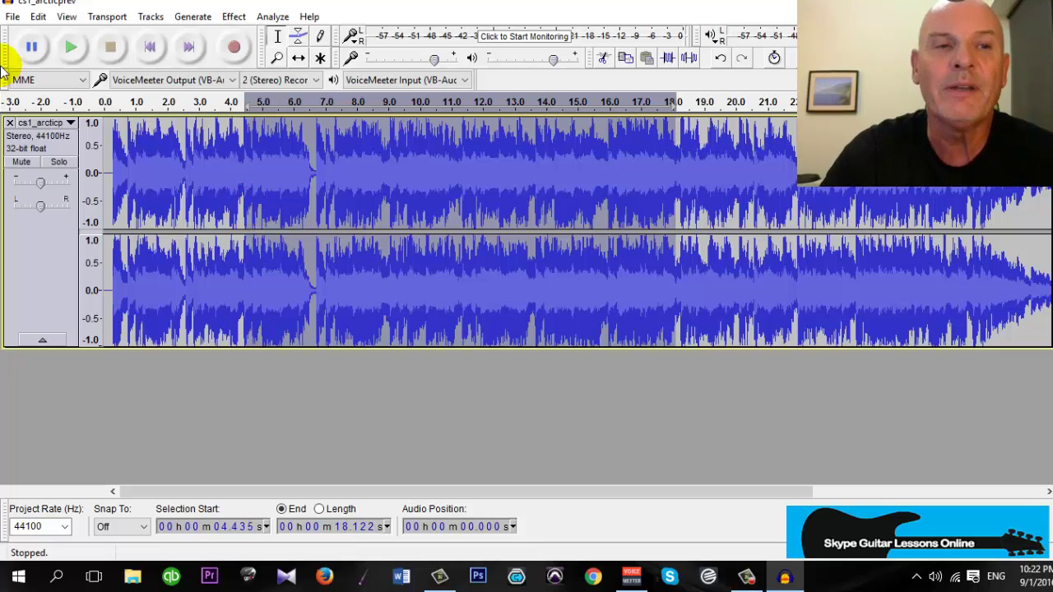
# Step: Undo the -20% change and apply Change Tempo at -40 percent, ending at 22.685 s
pyautogui.click(37, 16)
pyautogui.click(59, 36)
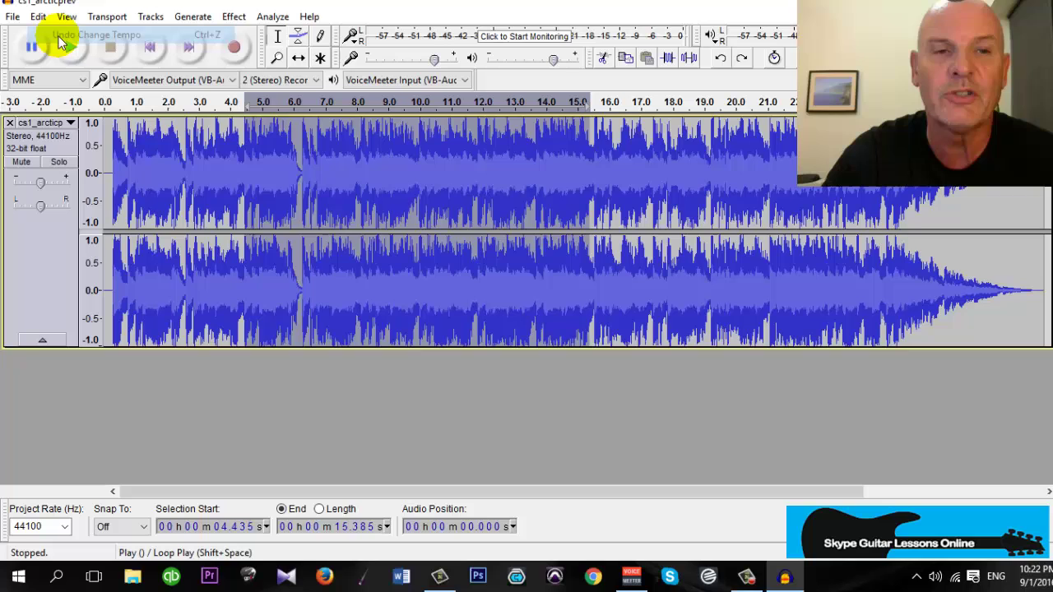
pyautogui.click(235, 17)
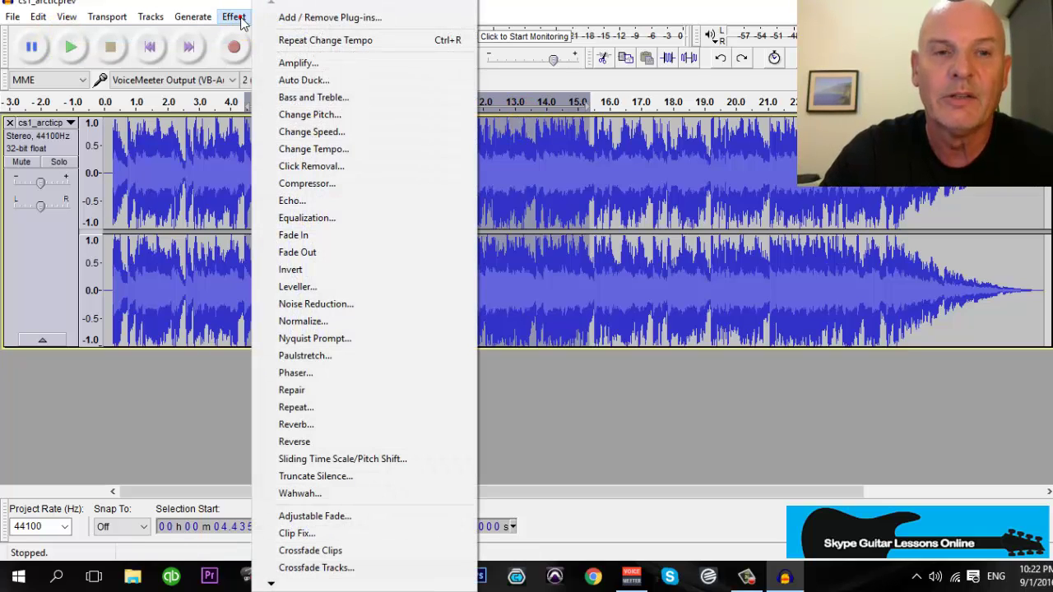
pyautogui.click(297, 151)
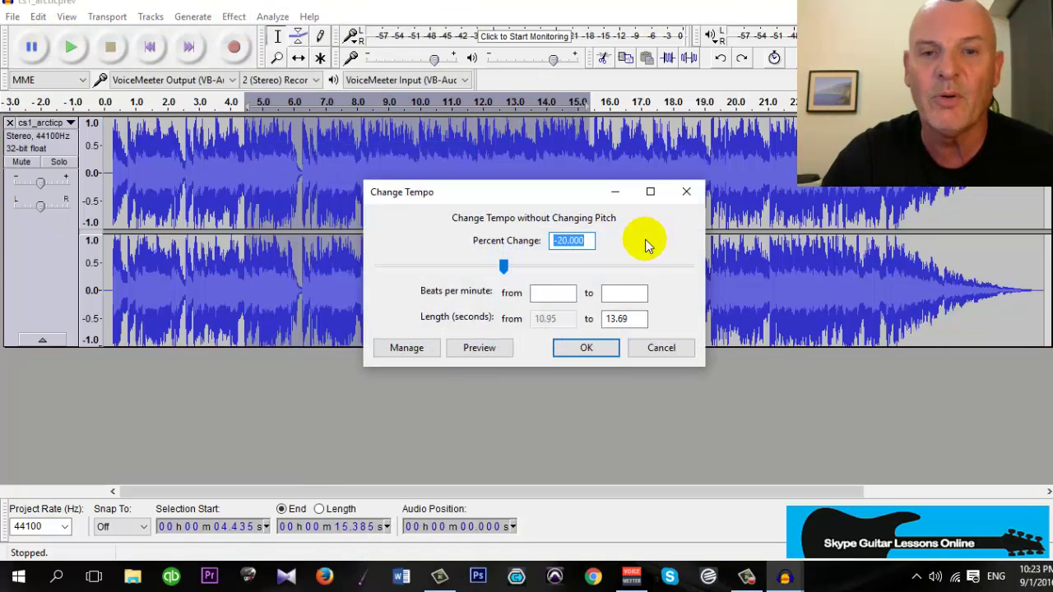
pyautogui.write('-40')
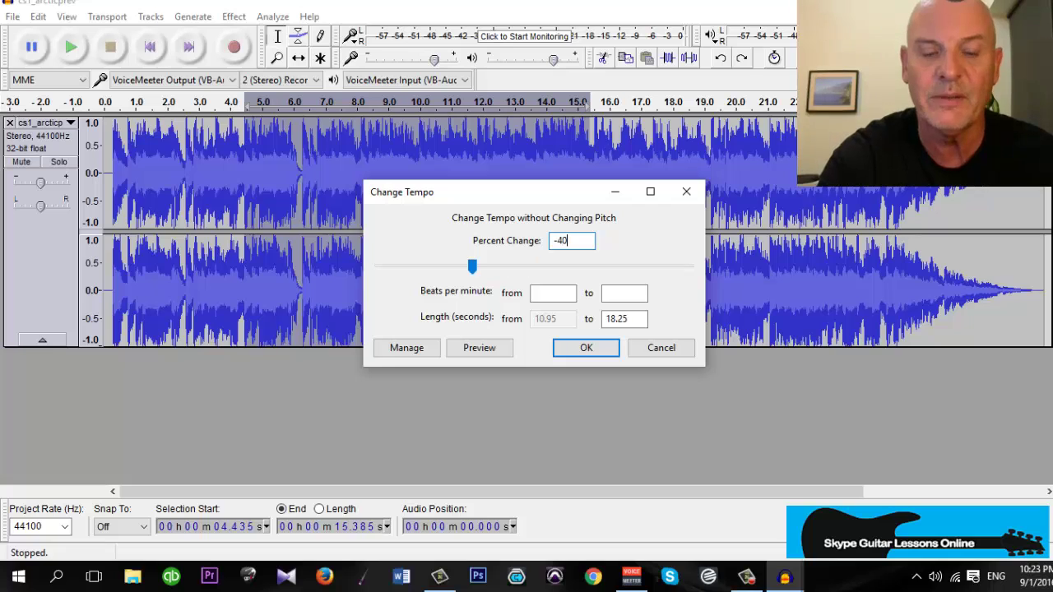
pyautogui.press('Return')
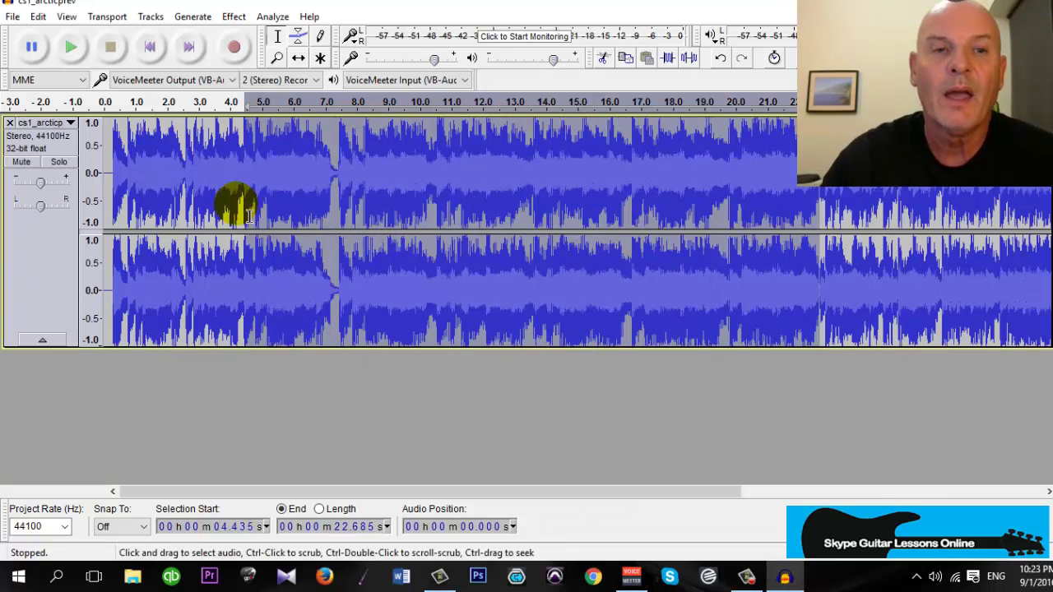
pyautogui.click(215, 108)
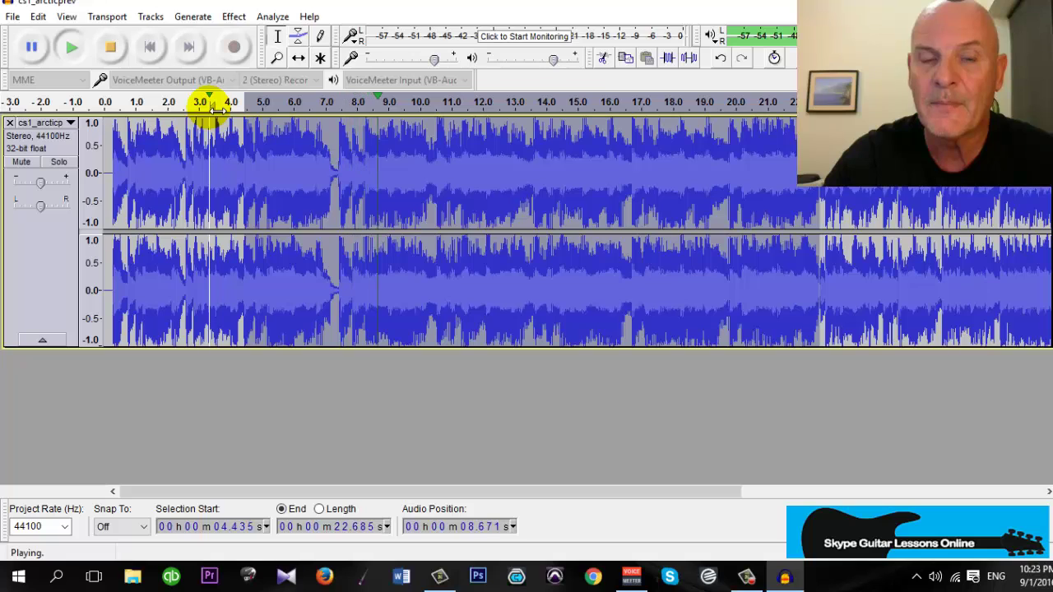
pyautogui.click(113, 49)
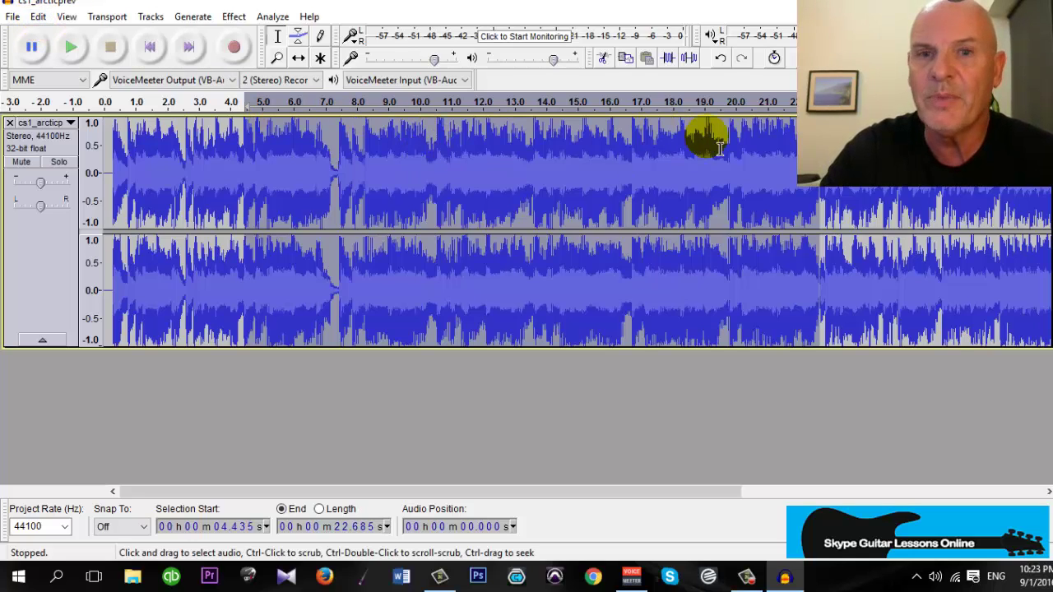
# Step: Export the audio as cs1_arcticprev.wav in WAV signed 16-bit PCM format
pyautogui.click(13, 17)
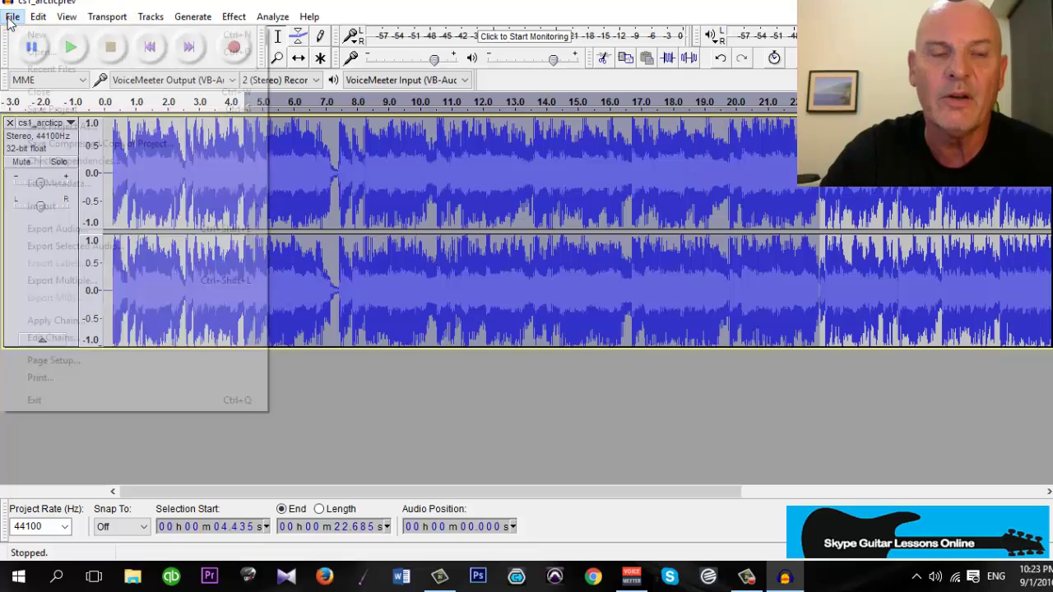
pyautogui.click(59, 228)
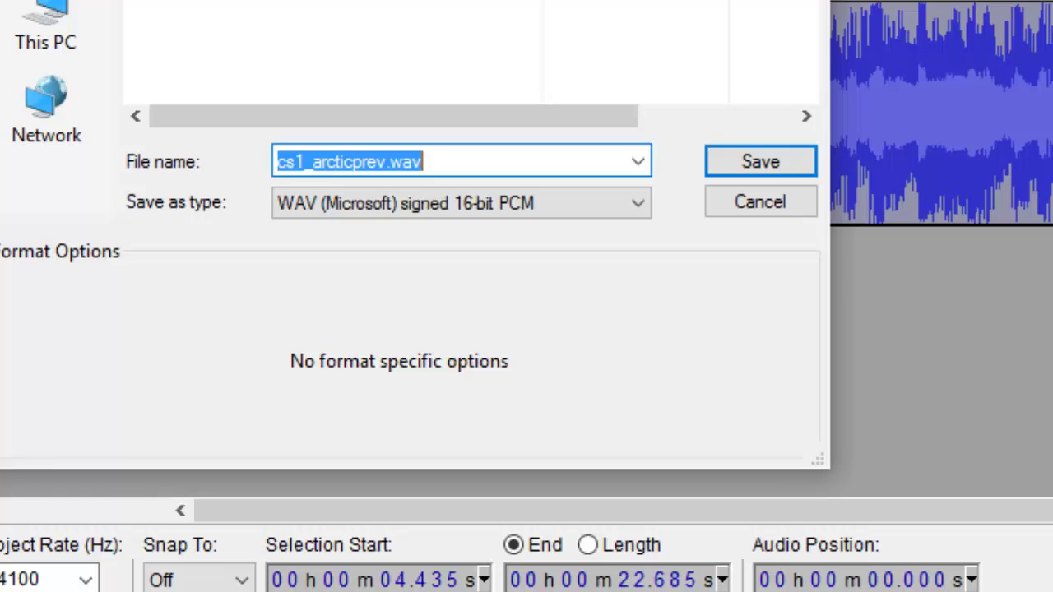
pyautogui.click(643, 205)
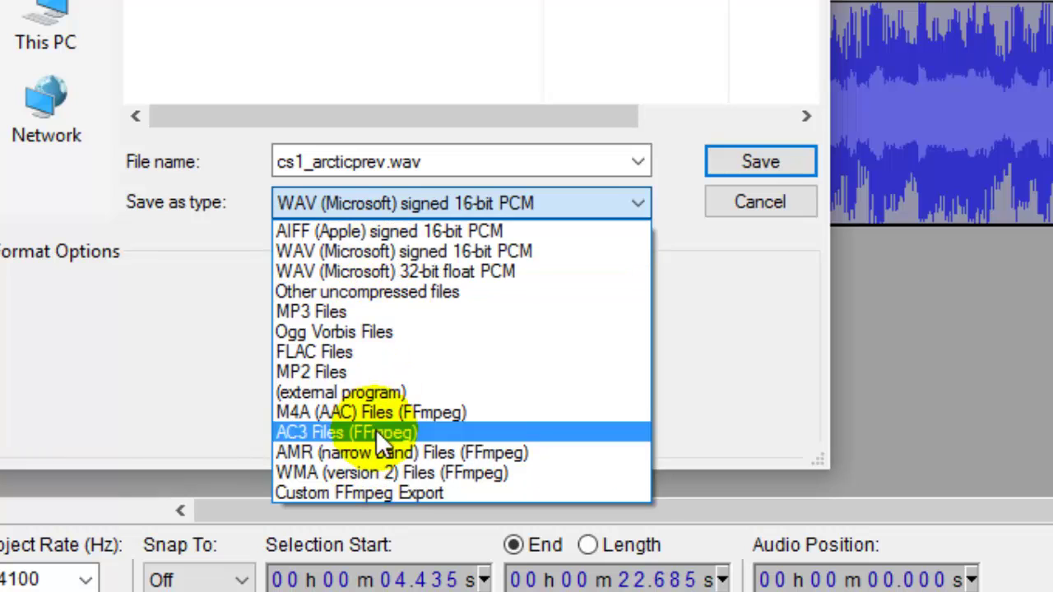
pyautogui.click(757, 160)
pyautogui.click(760, 163)
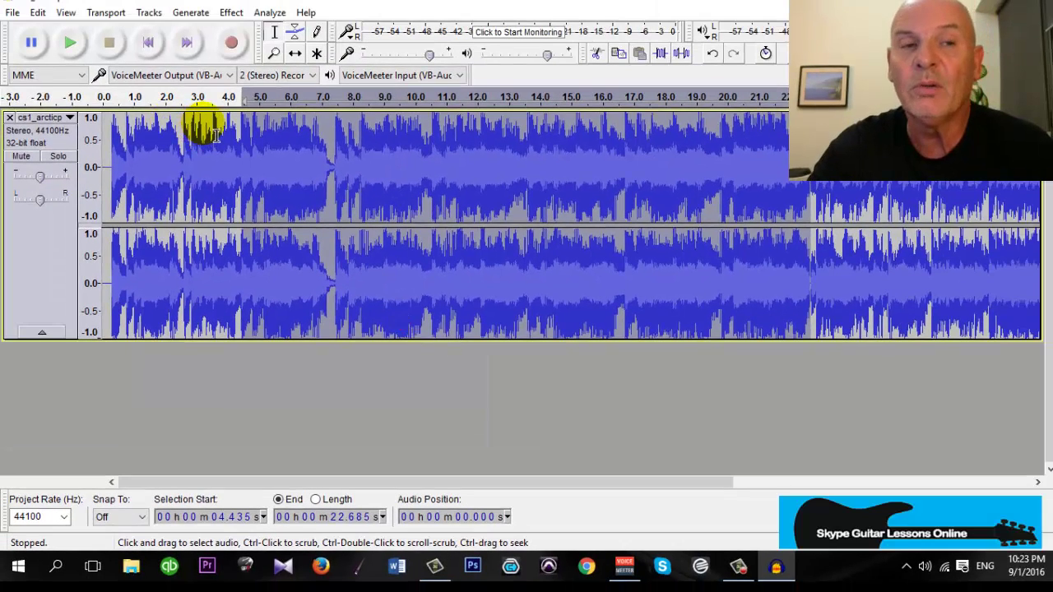
# Step: Select the whole track and apply Change Tempo at -20 percent, stretching it to 46.315 s
pyautogui.click(37, 13)
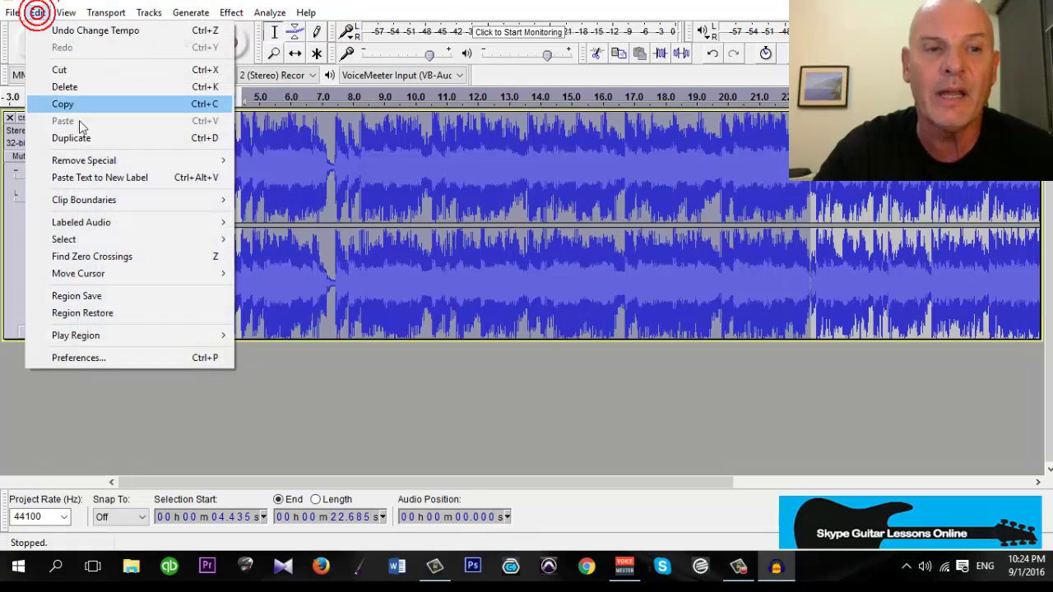
pyautogui.moveTo(100, 239)
pyautogui.click(276, 239)
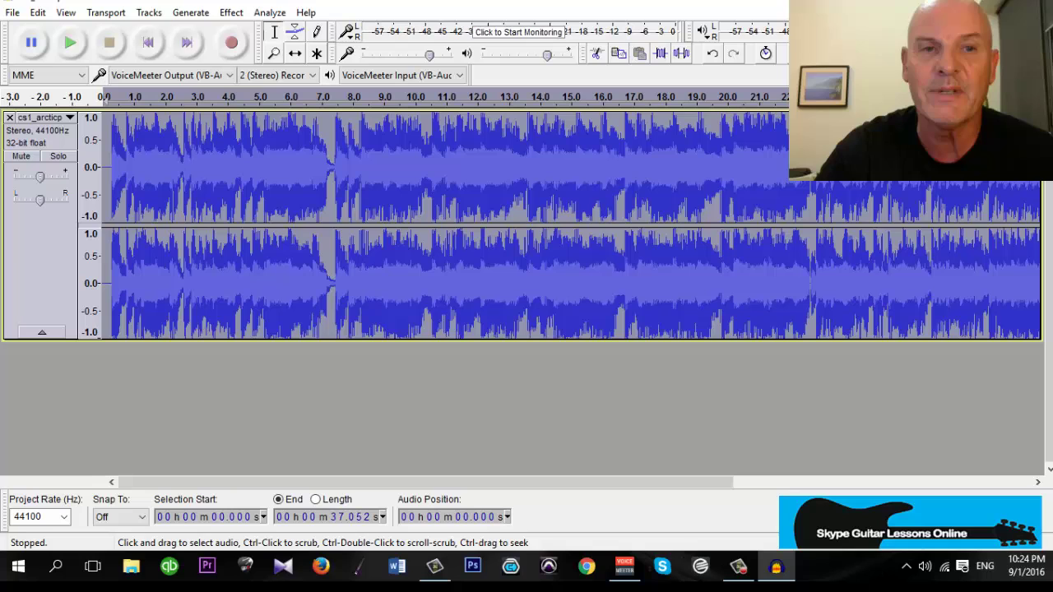
pyautogui.click(231, 13)
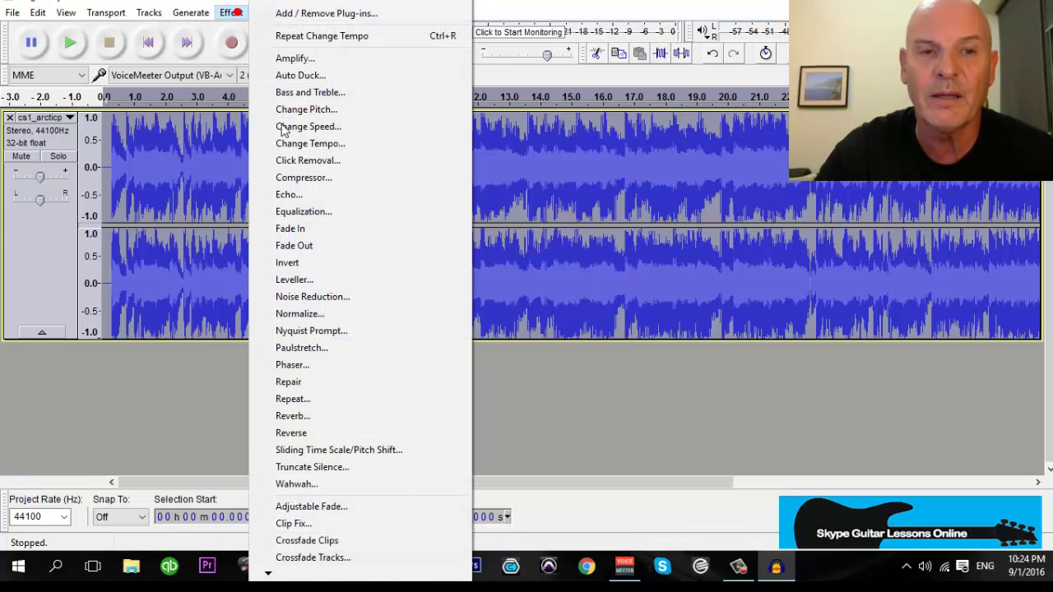
pyautogui.click(300, 143)
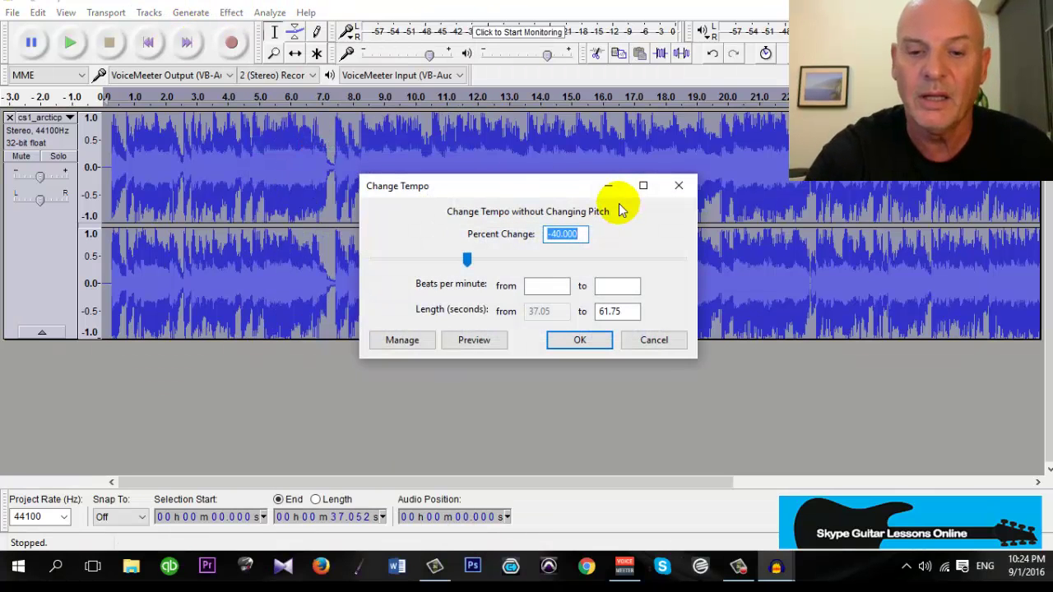
pyautogui.write('-20')
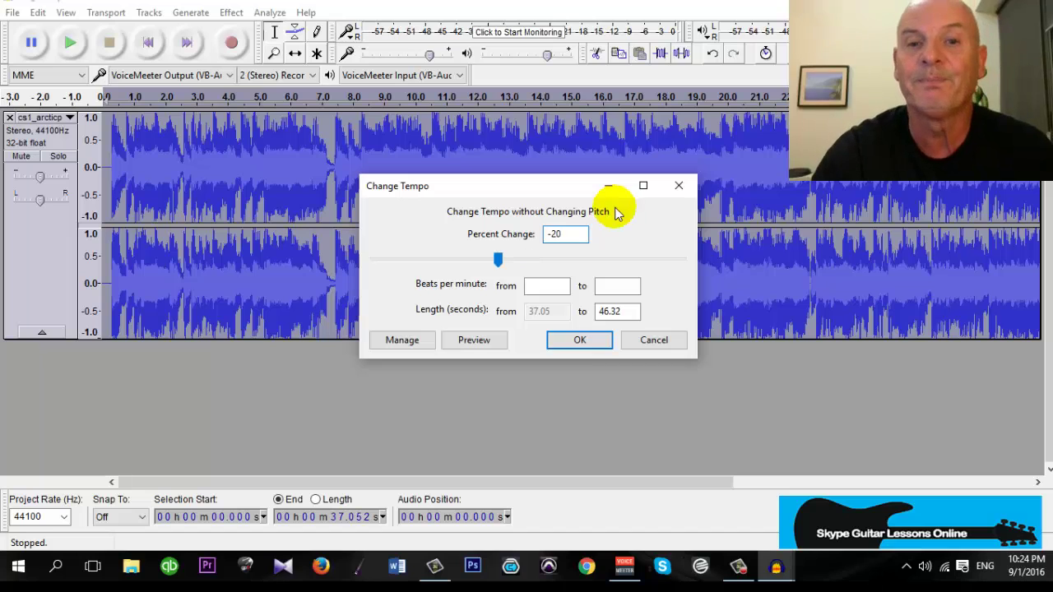
pyautogui.click(601, 340)
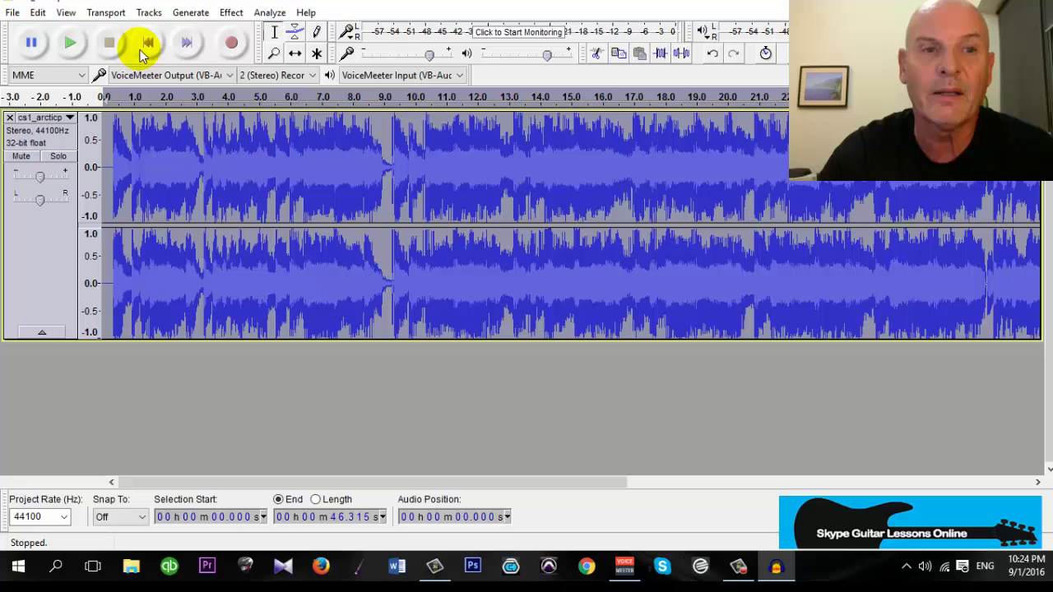
# Step: Play and stop the slowed track, then undo the whole-track tempo change back to 37.052 s
pyautogui.click(71, 42)
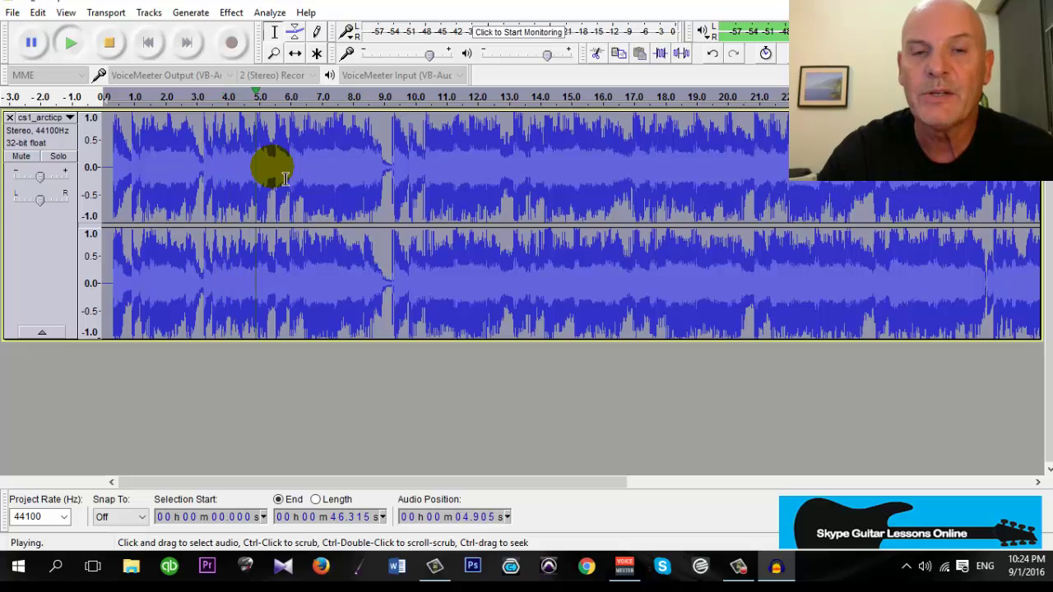
pyautogui.click(109, 43)
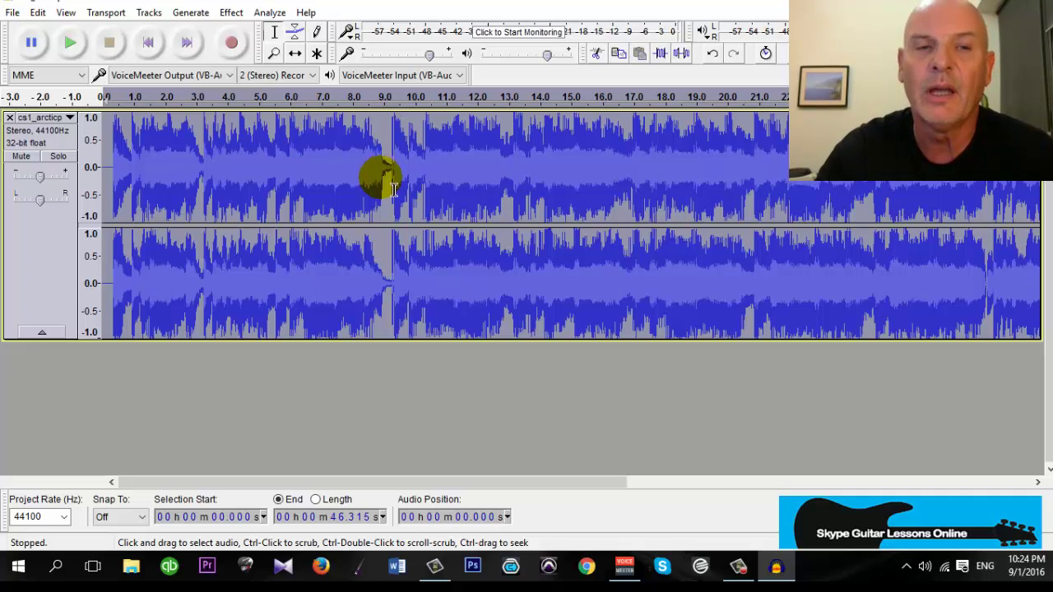
pyautogui.click(36, 15)
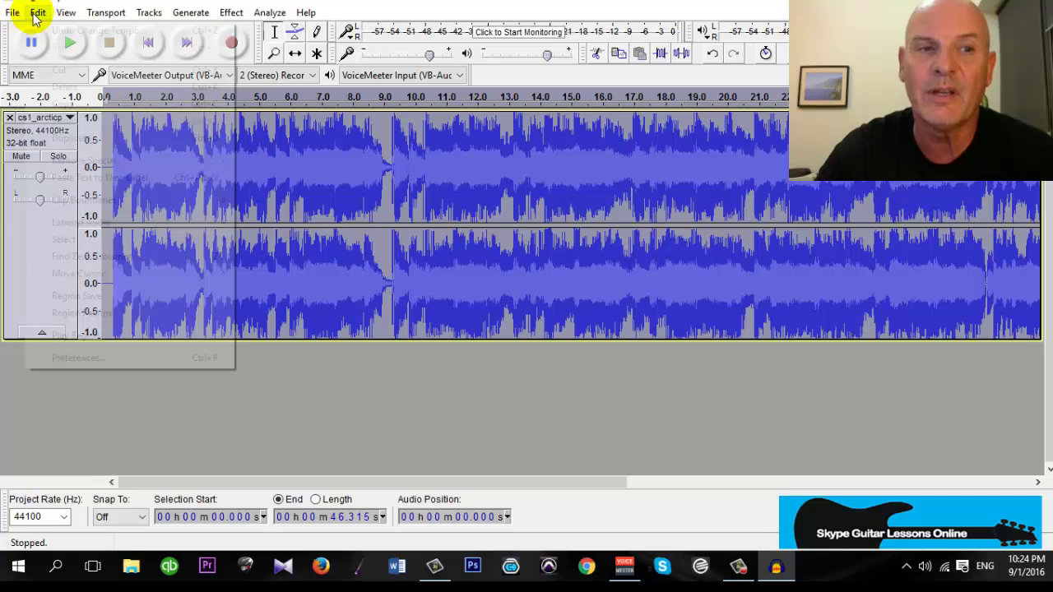
pyautogui.click(58, 9)
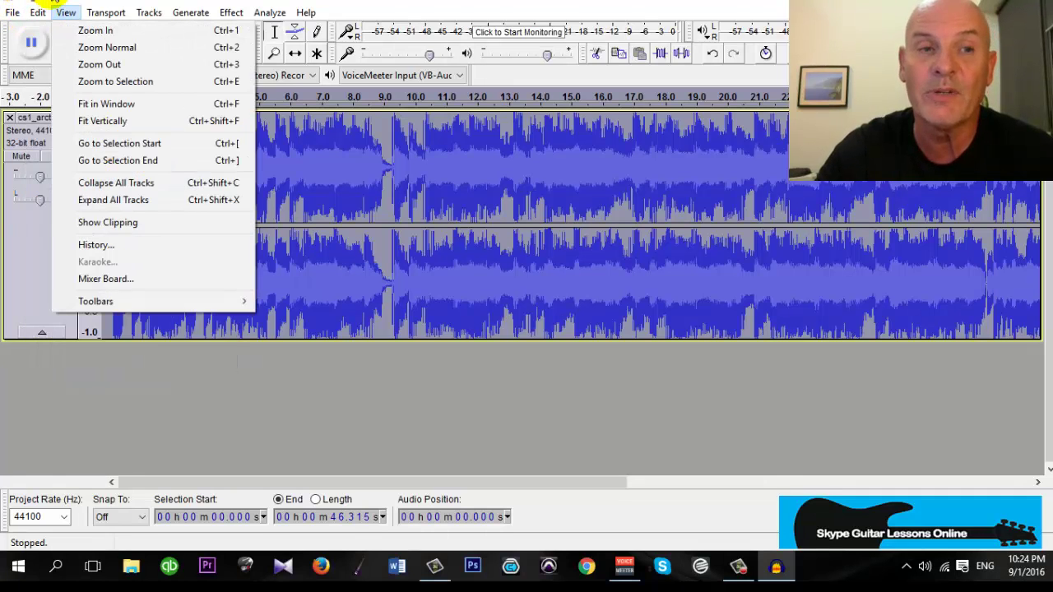
pyautogui.moveTo(37, 9)
pyautogui.click(62, 30)
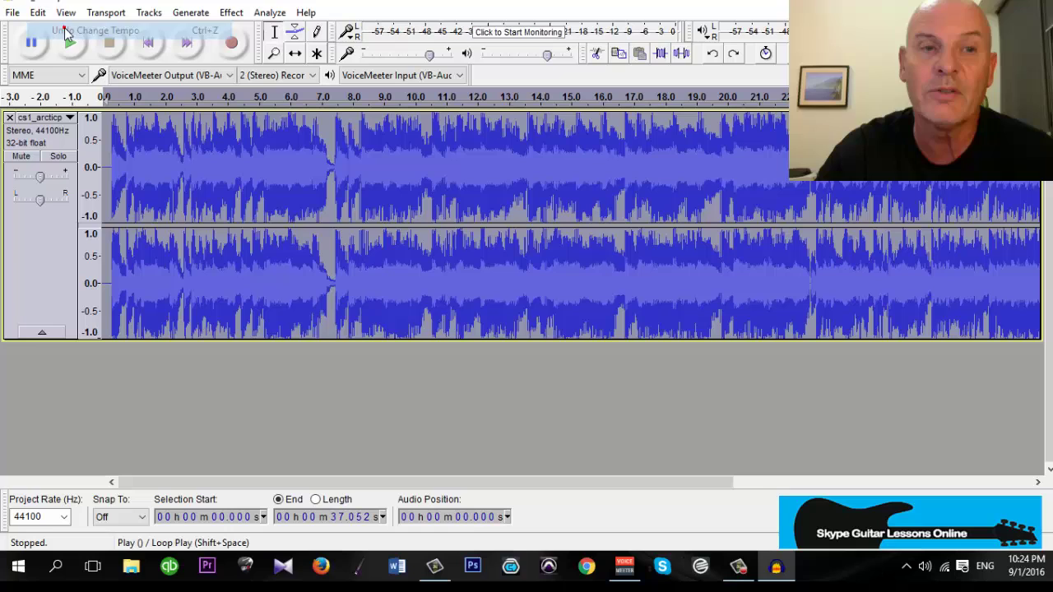